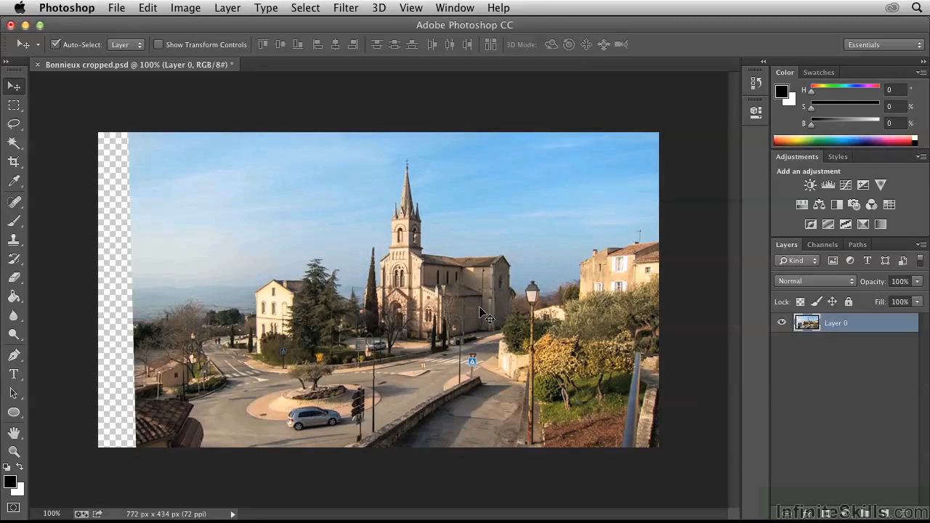
- Create an empty Alpha 1 channel and show it as a red overlay over the RGB photo
{"action": "left_click", "coordinate": [822, 245]}
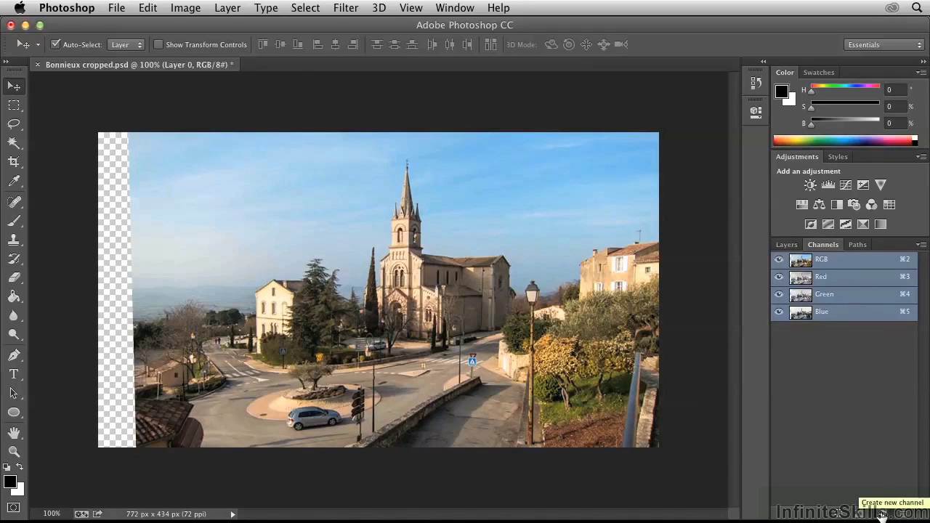
{"action": "left_click", "coordinate": [881, 514]}
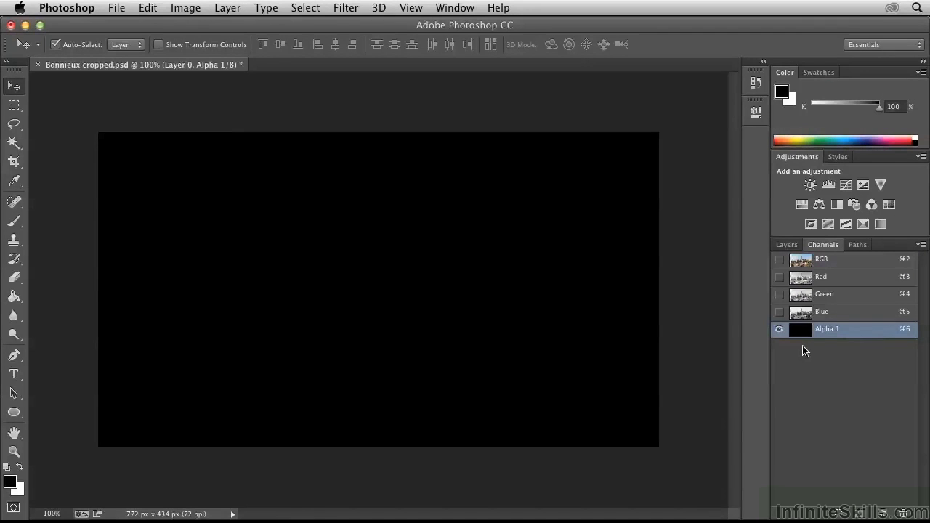
{"action": "left_click", "coordinate": [779, 260]}
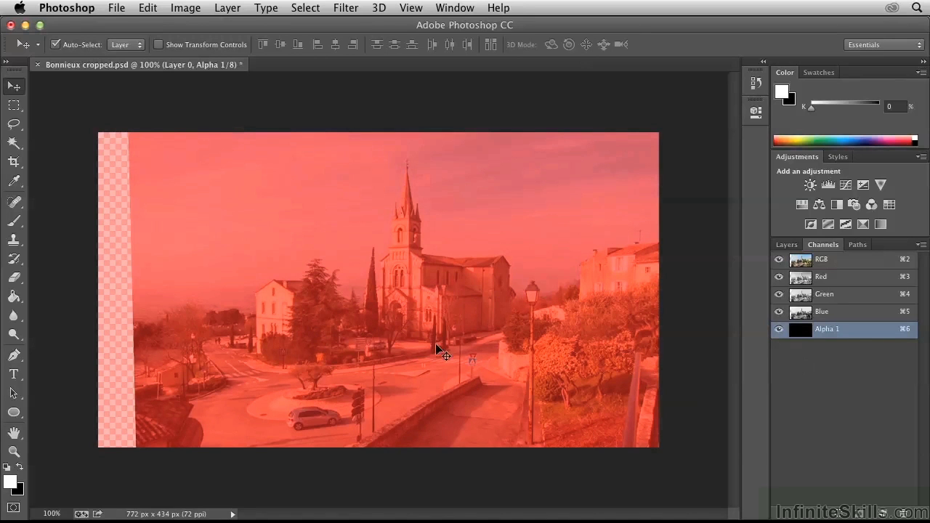
- Using a resized brush, paint Alpha 1 white over the church spire and the parked car
{"action": "left_click", "coordinate": [14, 220]}
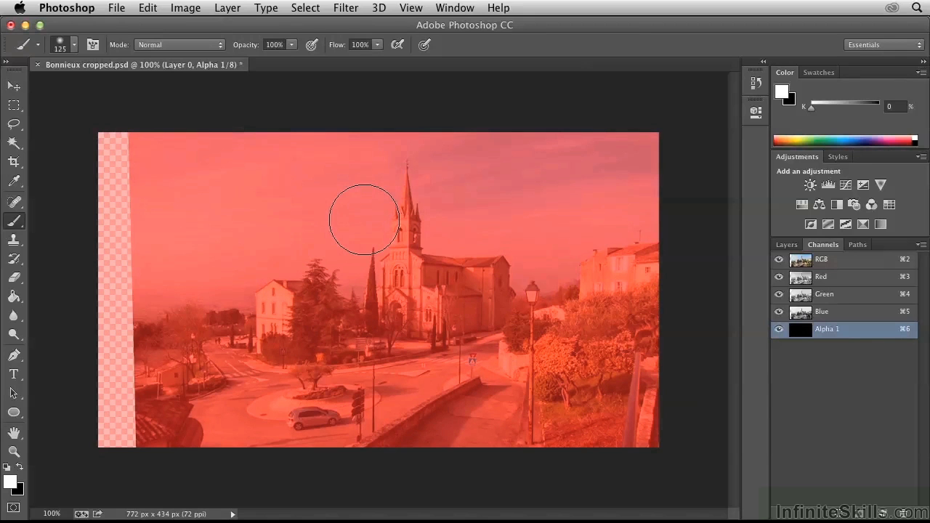
{"action": "key", "text": "bracketleft"}
{"action": "key", "text": "bracketleft"}
{"action": "key", "text": "bracketleft"}
{"action": "key", "text": "bracketleft"}
{"action": "key", "text": "bracketleft"}
{"action": "key", "text": "bracketleft"}
{"action": "key", "text": "bracketleft"}
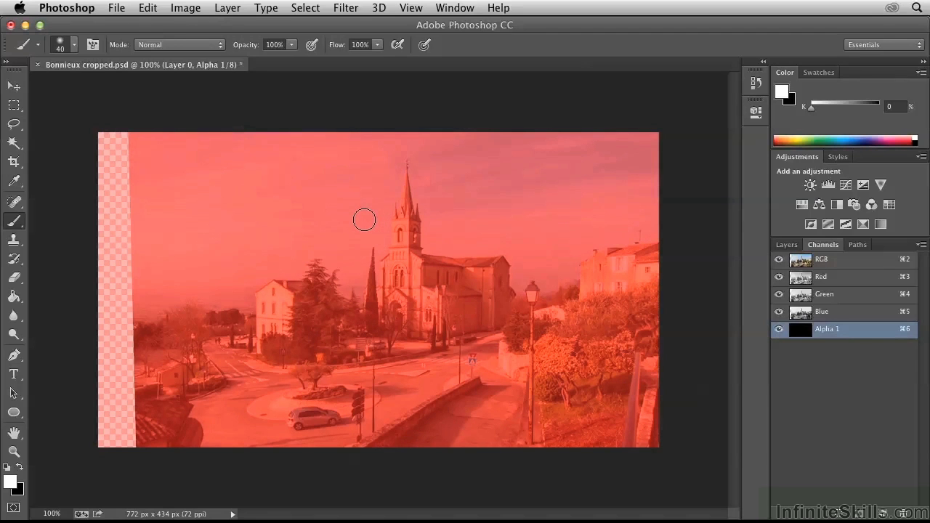
{"action": "key", "text": "bracketright"}
{"action": "key", "text": "bracketright"}
{"action": "mouse_move", "coordinate": [406, 167]}
{"action": "left_mouse_down"}
{"action": "mouse_move", "coordinate": [415, 233]}
{"action": "mouse_move", "coordinate": [505, 279]}
{"action": "mouse_move", "coordinate": [367, 275]}
{"action": "mouse_move", "coordinate": [480, 302]}
{"action": "mouse_move", "coordinate": [378, 316]}
{"action": "mouse_move", "coordinate": [436, 312]}
{"action": "mouse_move", "coordinate": [487, 294]}
{"action": "mouse_move", "coordinate": [393, 283]}
{"action": "mouse_move", "coordinate": [374, 306]}
{"action": "mouse_move", "coordinate": [440, 317]}
{"action": "mouse_move", "coordinate": [475, 305]}
{"action": "mouse_move", "coordinate": [454, 320]}
{"action": "left_mouse_up"}
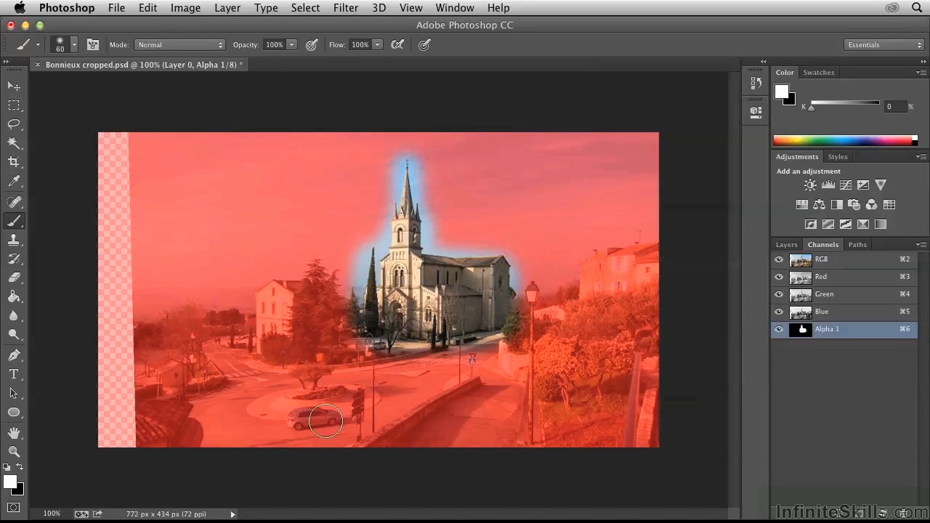
{"action": "mouse_move", "coordinate": [330, 418]}
{"action": "left_mouse_down"}
{"action": "mouse_move", "coordinate": [289, 421]}
{"action": "mouse_move", "coordinate": [330, 420]}
{"action": "mouse_move", "coordinate": [359, 395]}
{"action": "left_mouse_up"}
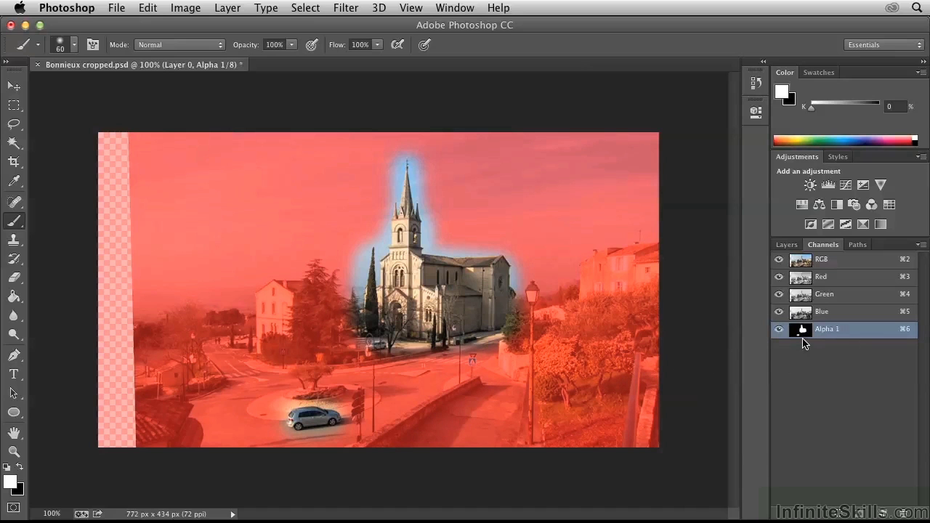
- Hide Alpha 1, restore default colours, and go back to the RGB composite and Layers list
{"action": "left_click", "coordinate": [779, 331]}
{"action": "key", "text": "x"}
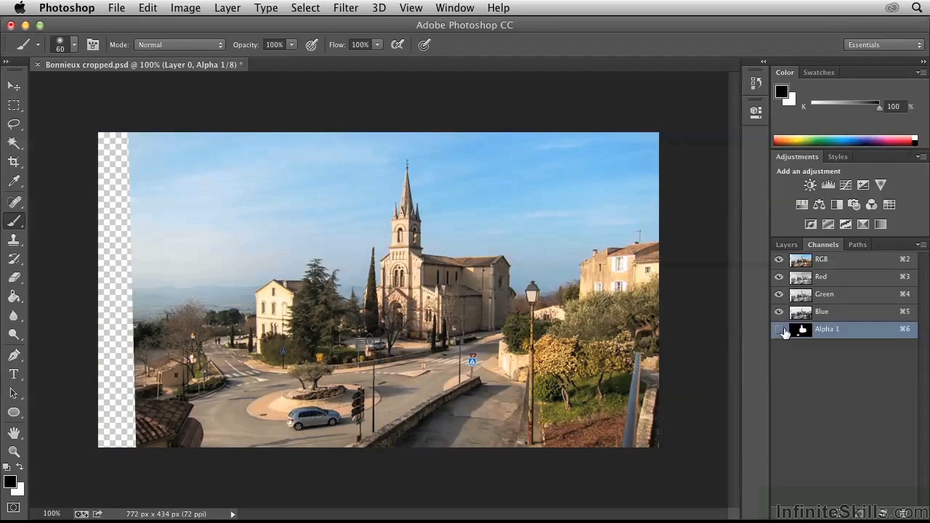
{"action": "left_click", "coordinate": [831, 264]}
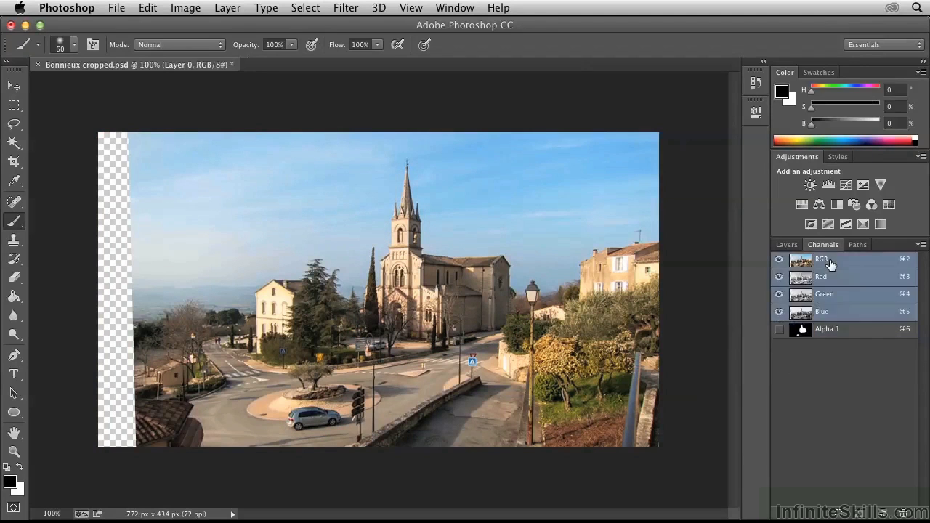
{"action": "left_click", "coordinate": [787, 244]}
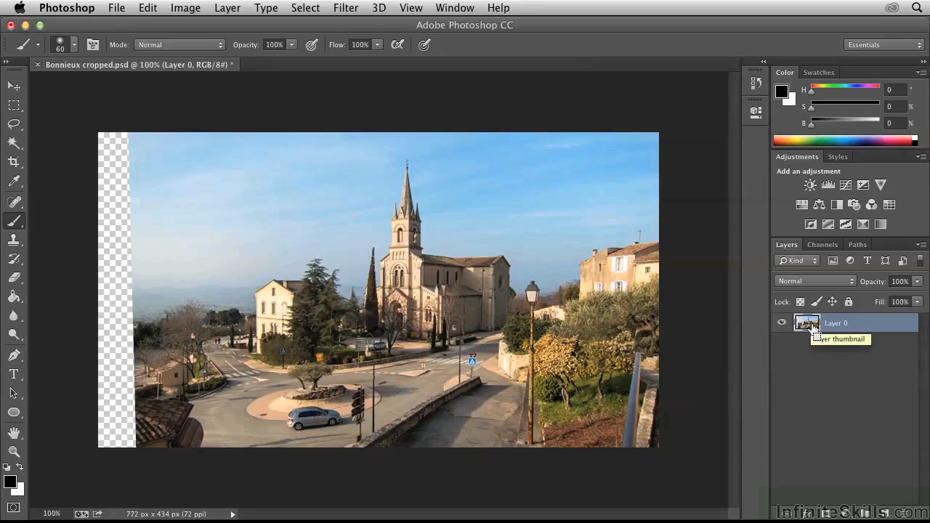
- Select Layer 0's pixels, start Content-Aware Scale, and trial narrower widths ending near 63.05%
{"action": "left_click", "coordinate": [811, 329], "text": "ctrl"}
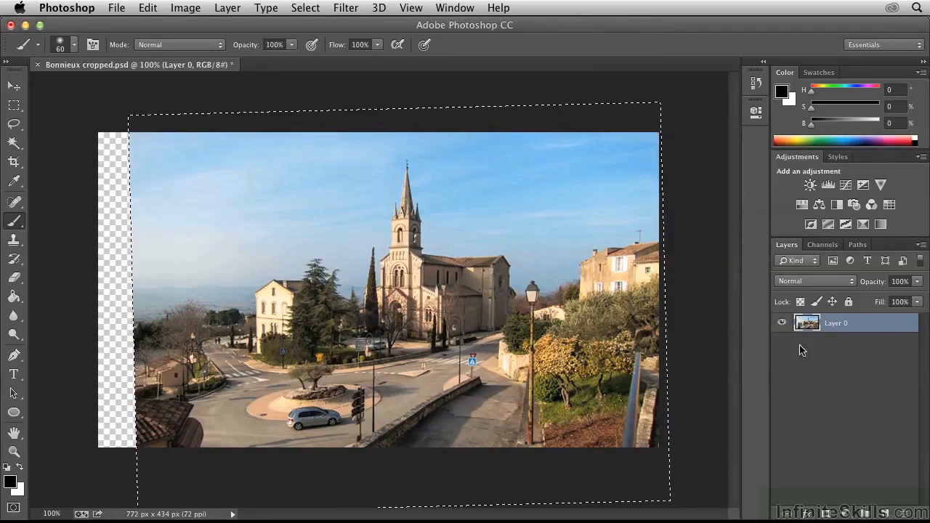
{"action": "left_click", "coordinate": [148, 8]}
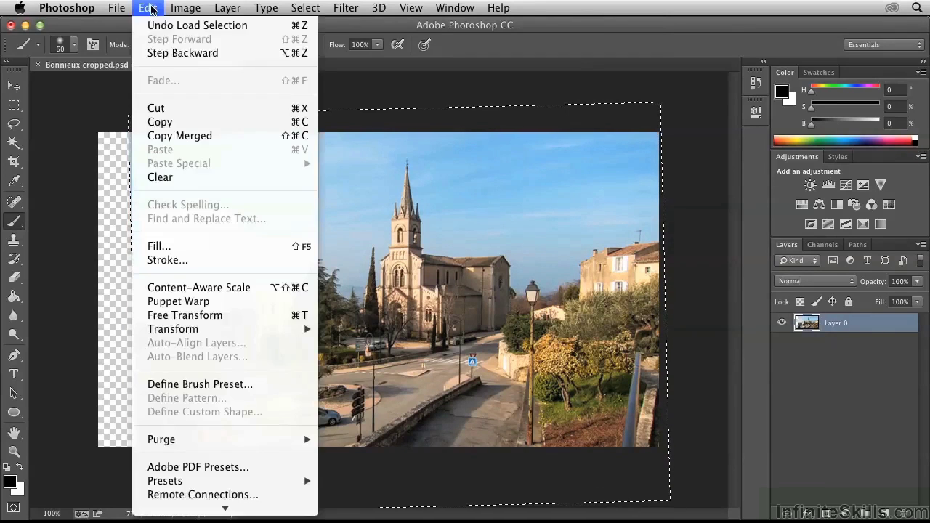
{"action": "left_click", "coordinate": [167, 291]}
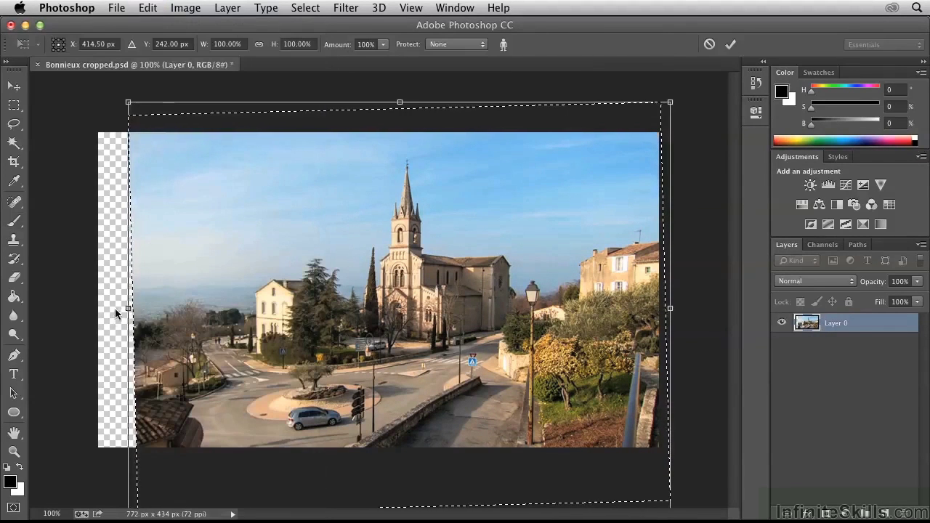
{"action": "mouse_move", "coordinate": [127, 308]}
{"action": "left_mouse_down"}
{"action": "mouse_move", "coordinate": [340, 312]}
{"action": "mouse_move", "coordinate": [58, 300]}
{"action": "mouse_move", "coordinate": [322, 308]}
{"action": "left_mouse_up"}
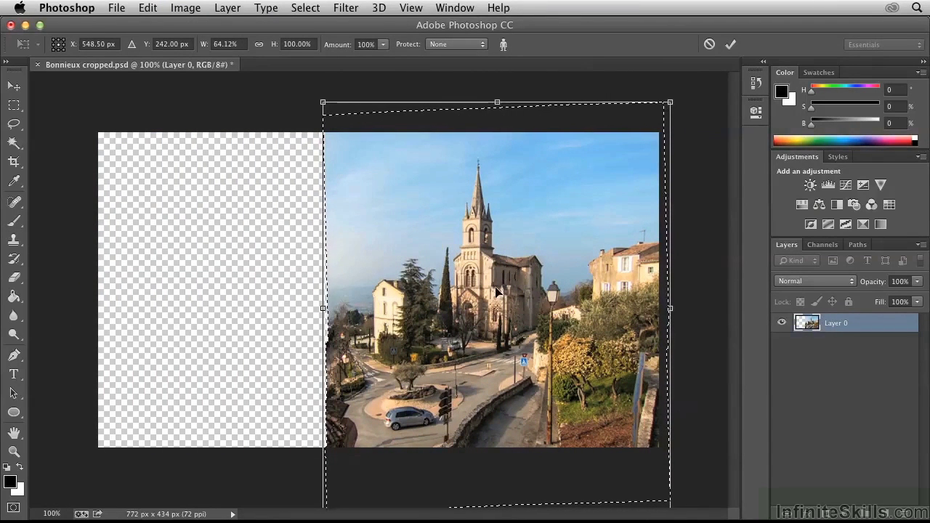
{"action": "left_click_drag", "start_coordinate": [323, 308], "coordinate": [446, 308]}
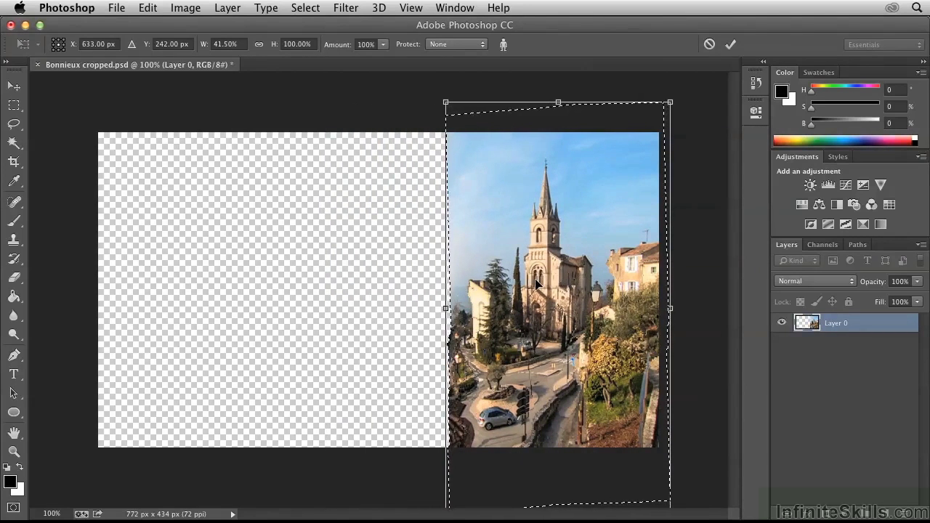
{"action": "left_click_drag", "start_coordinate": [446, 308], "coordinate": [328, 308]}
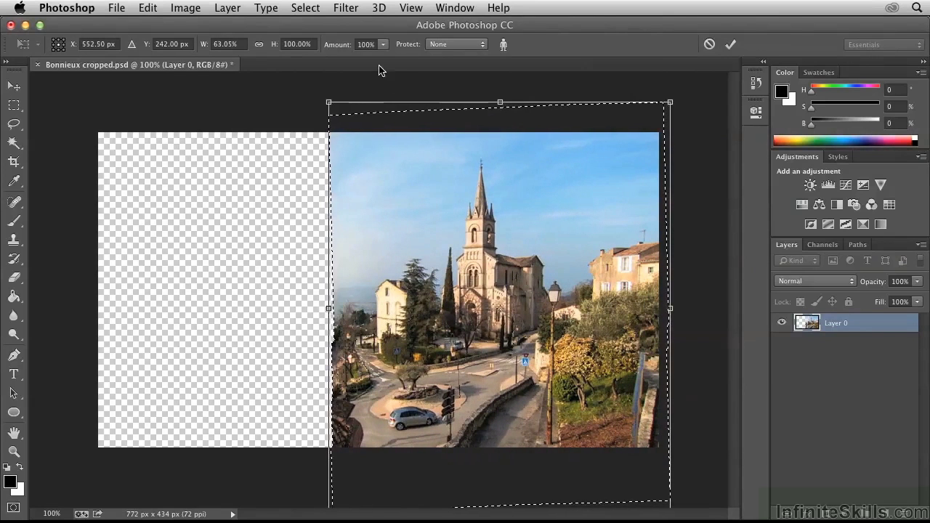
- Protect with Alpha 1, stretch the photo leftward to 108.30% width, and commit
{"action": "left_click", "coordinate": [451, 45]}
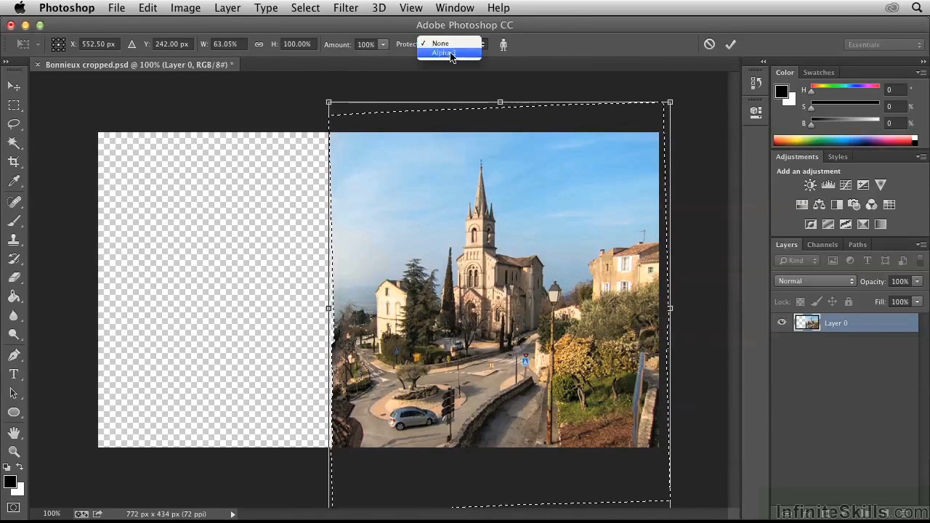
{"action": "left_click", "coordinate": [449, 54]}
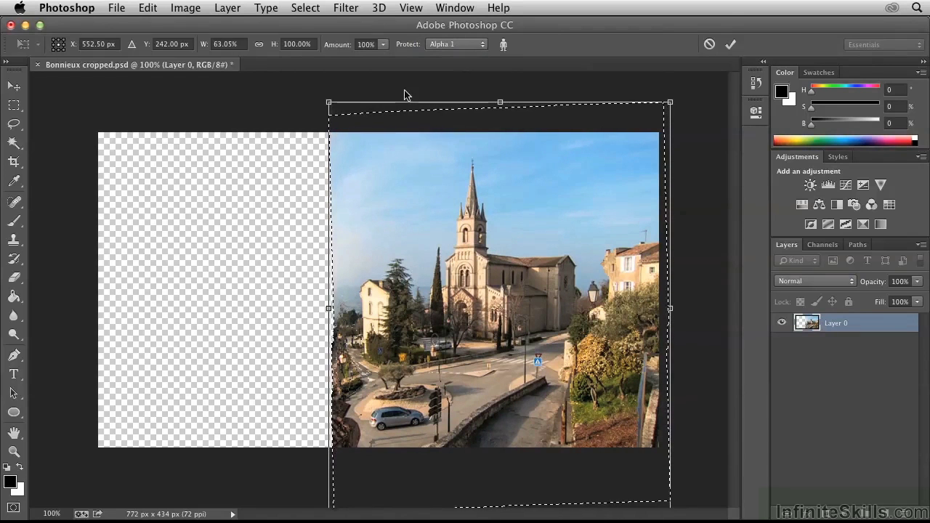
{"action": "left_click_drag", "start_coordinate": [328, 309], "coordinate": [411, 309]}
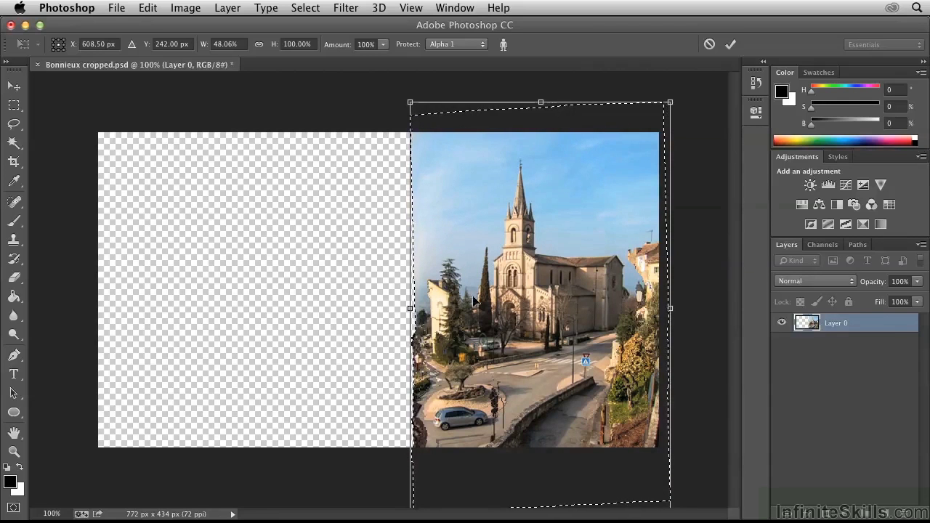
{"action": "left_click_drag", "start_coordinate": [407, 309], "coordinate": [76, 300]}
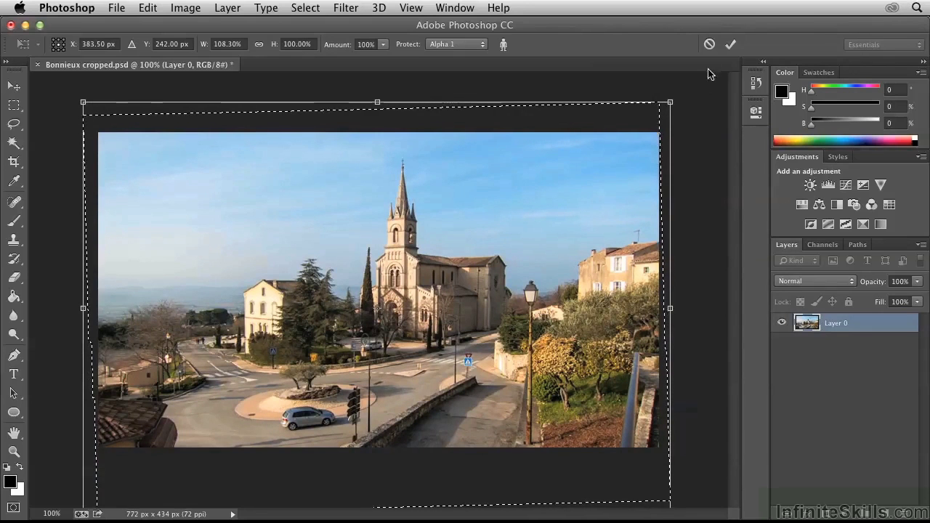
{"action": "left_click", "coordinate": [730, 45]}
{"action": "key", "text": "b"}
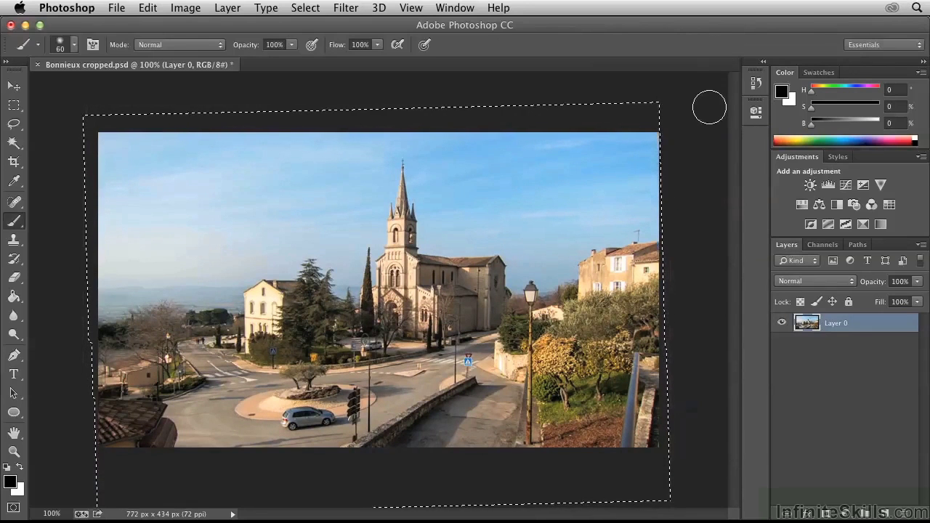